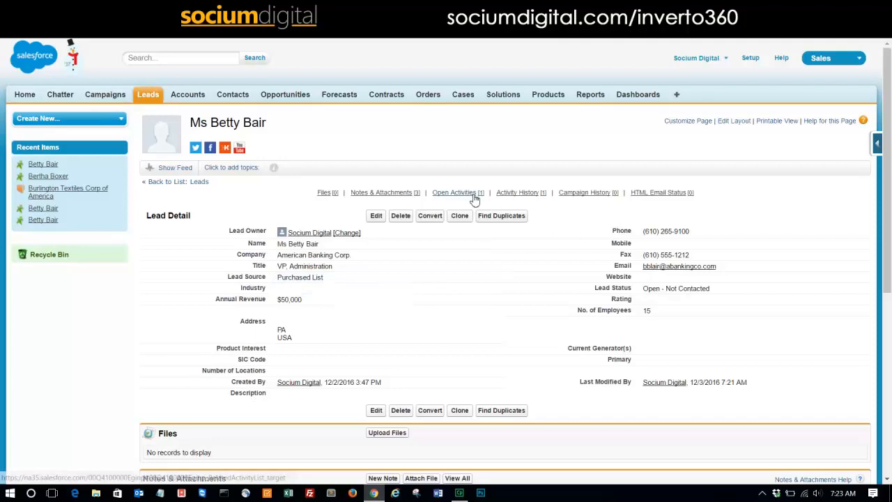
Convert the lead into a new American Banking Corp. account and opportunity with the converted status Closed - Converted
scroll(466, 202, down, 2)
scroll(467, 205, down, 2)
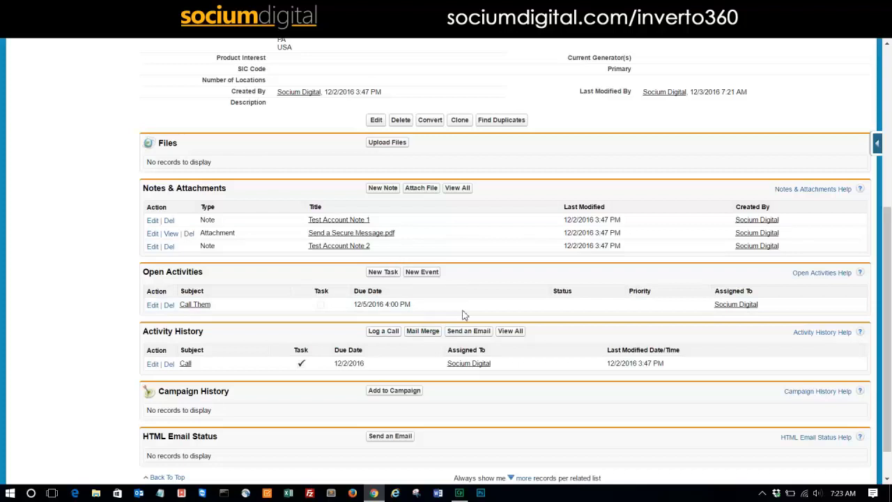
scroll(467, 318, down, 1)
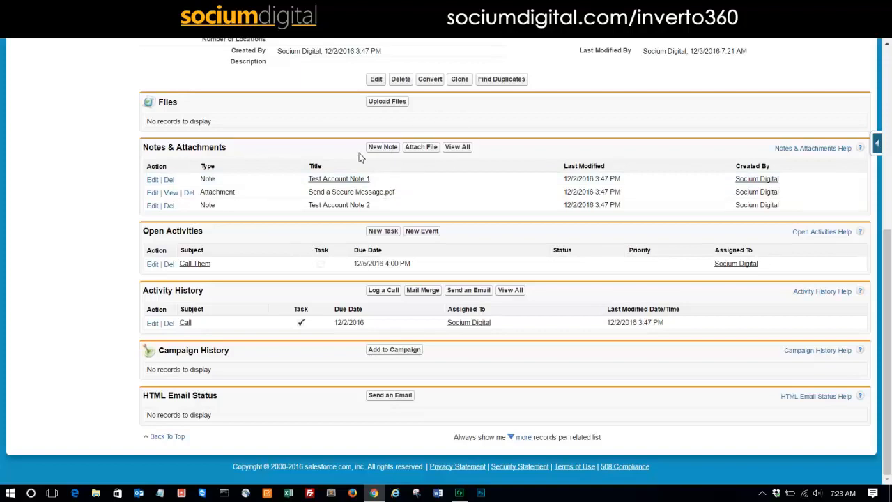
scroll(332, 116, up, 1)
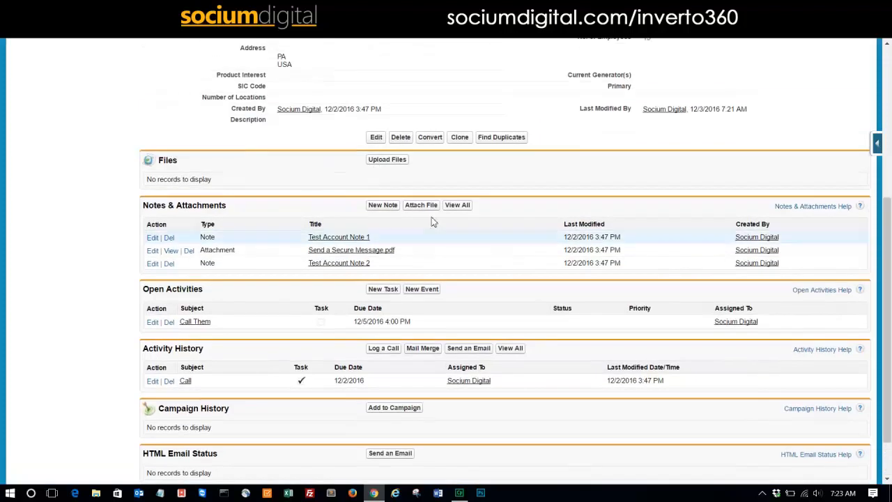
scroll(284, 245, up, 5)
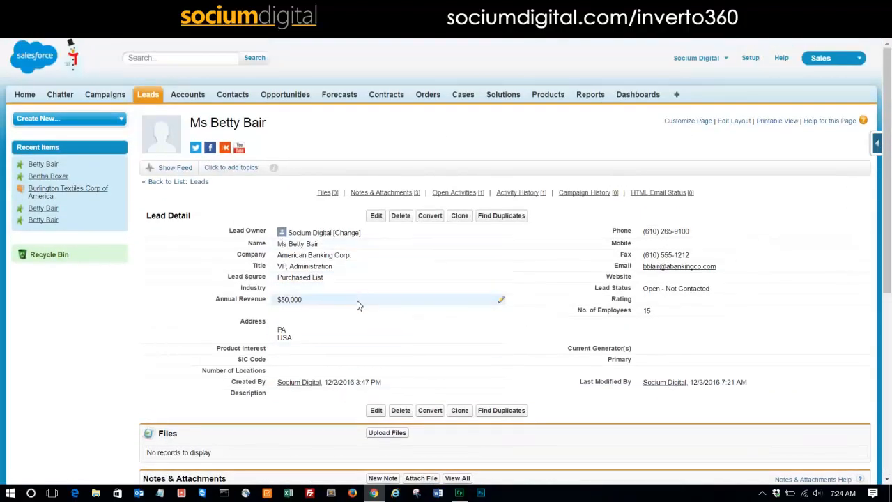
click(430, 217)
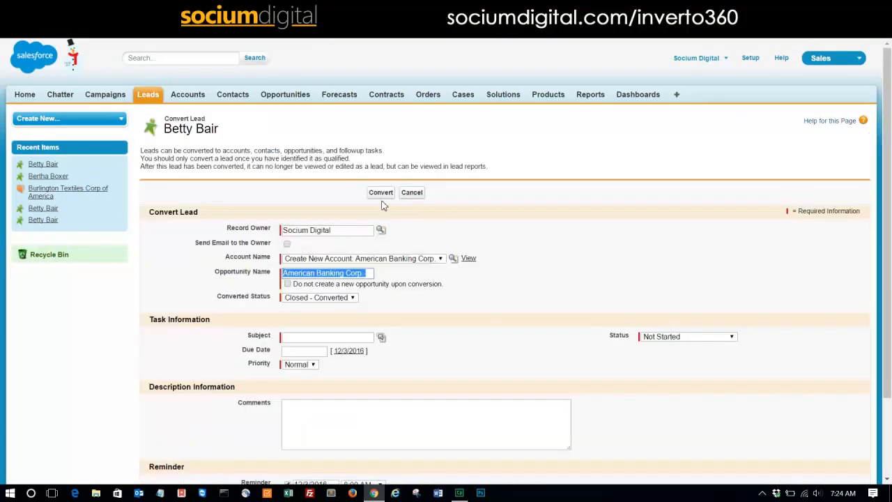
click(345, 305)
click(345, 305)
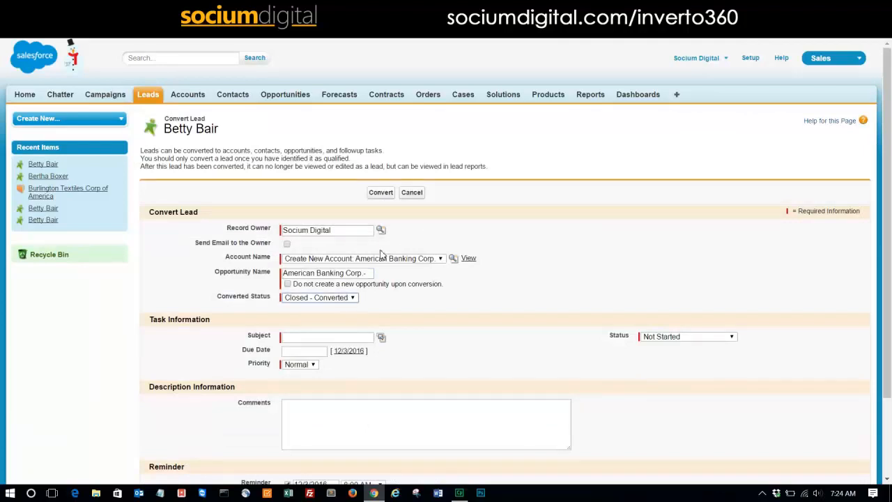
click(383, 195)
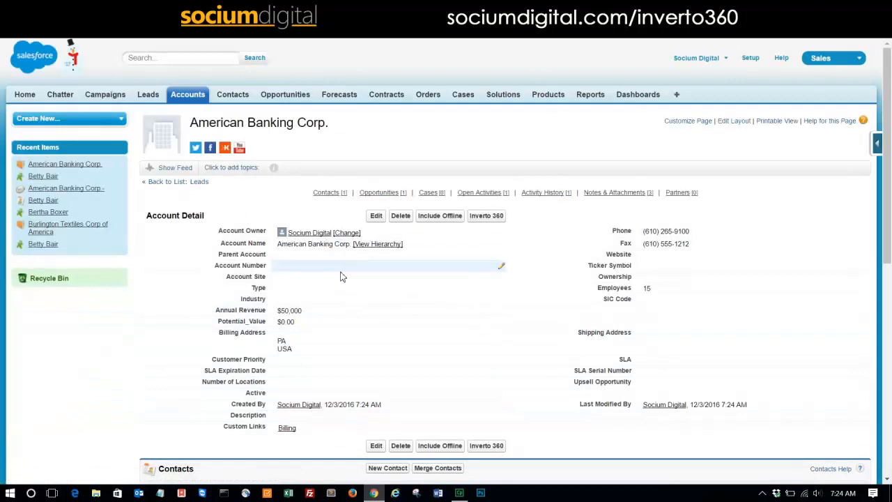
Add and save an account note titled Test Account Note 3 with the body Test 12/03/2016
scroll(341, 276, down, 4)
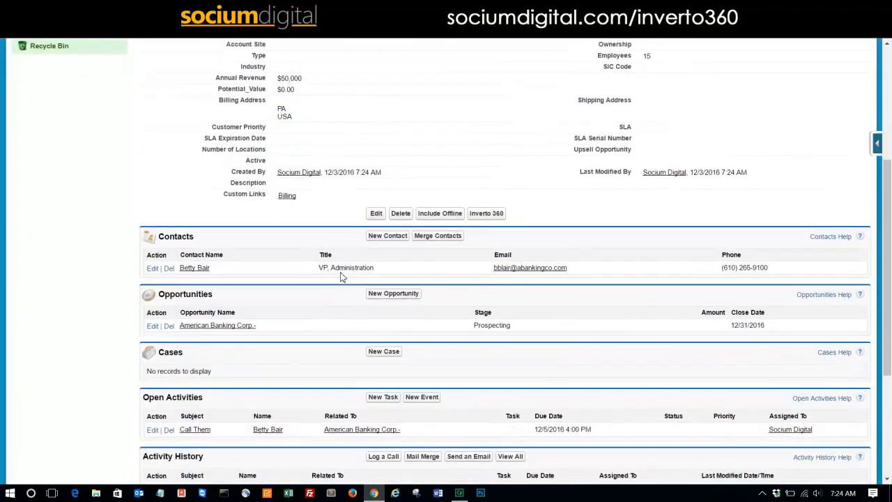
scroll(342, 277, down, 1)
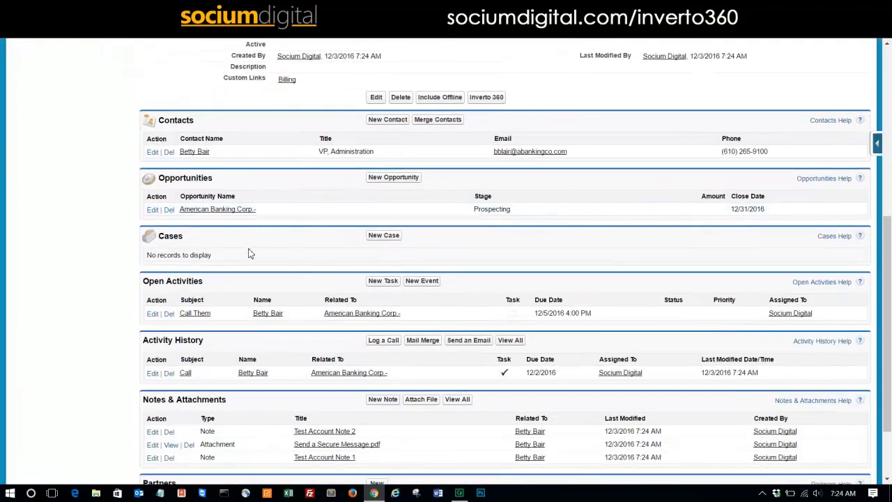
scroll(249, 253, down, 1)
scroll(345, 328, down, 1)
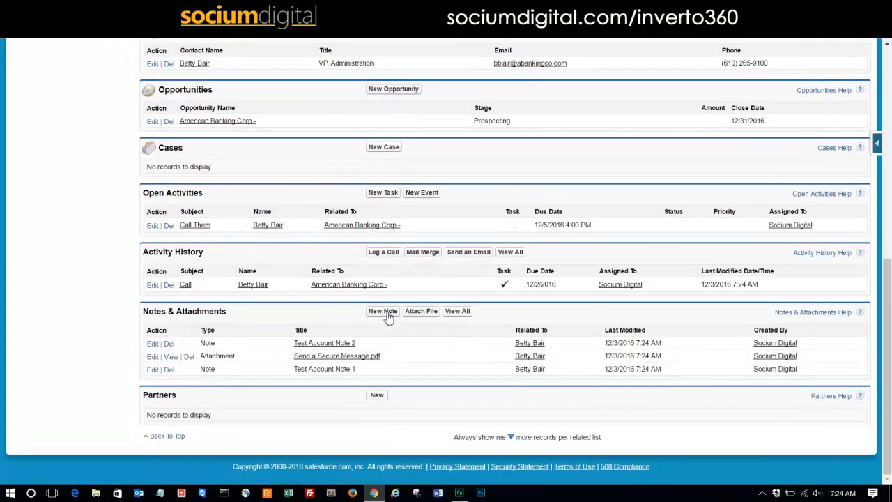
click(388, 314)
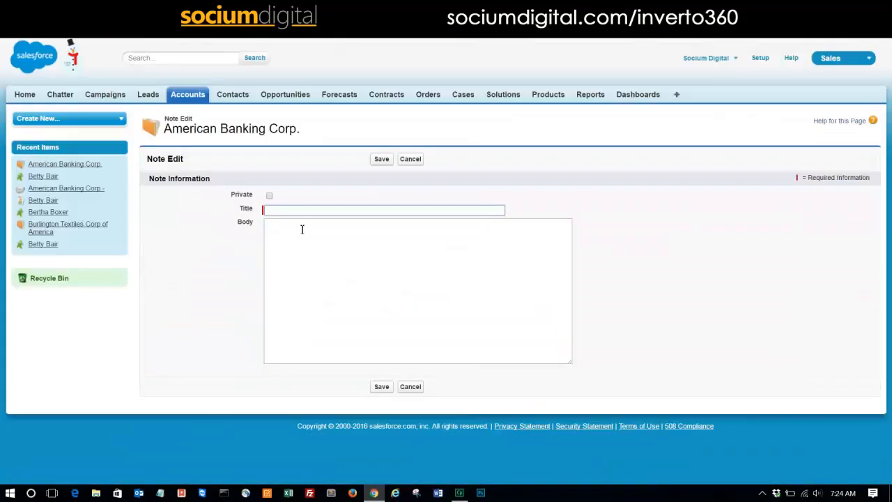
text(T)
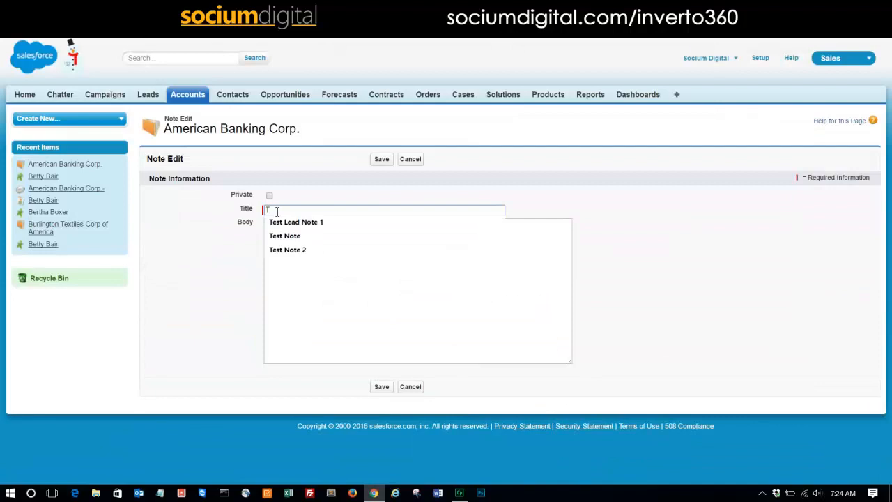
text(est Account Note 3)
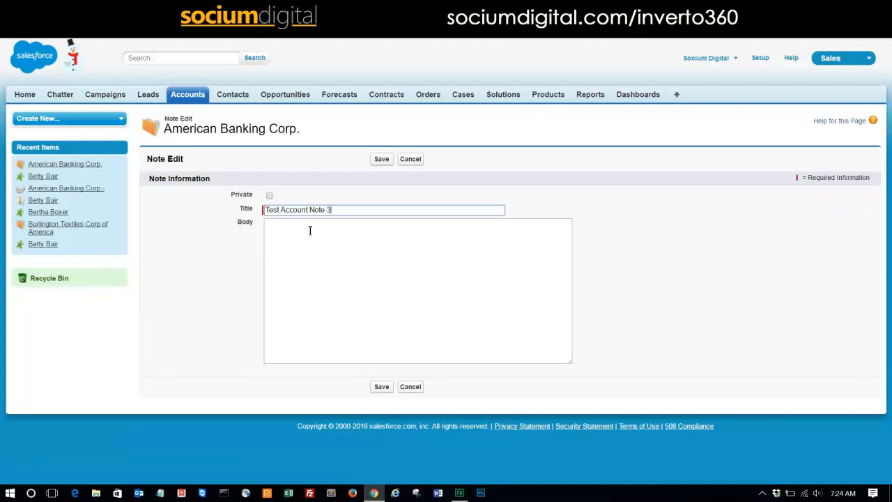
click(311, 230)
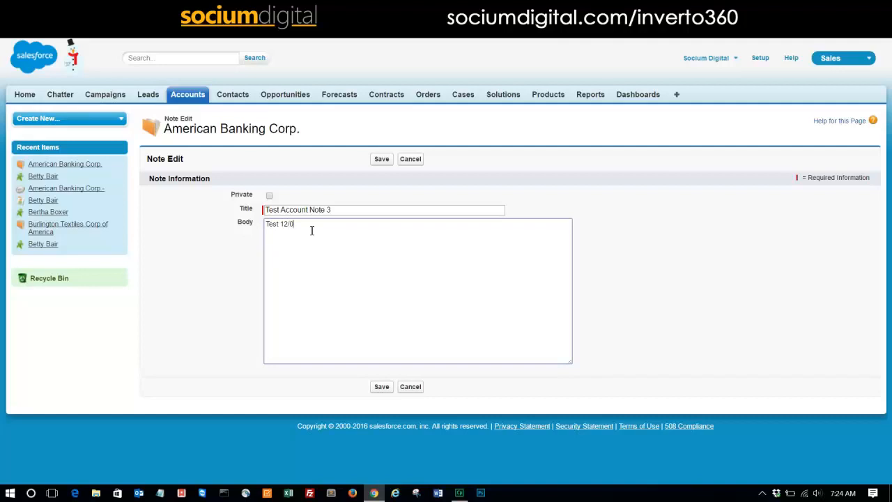
text(Test 12/03/2016)
click(381, 160)
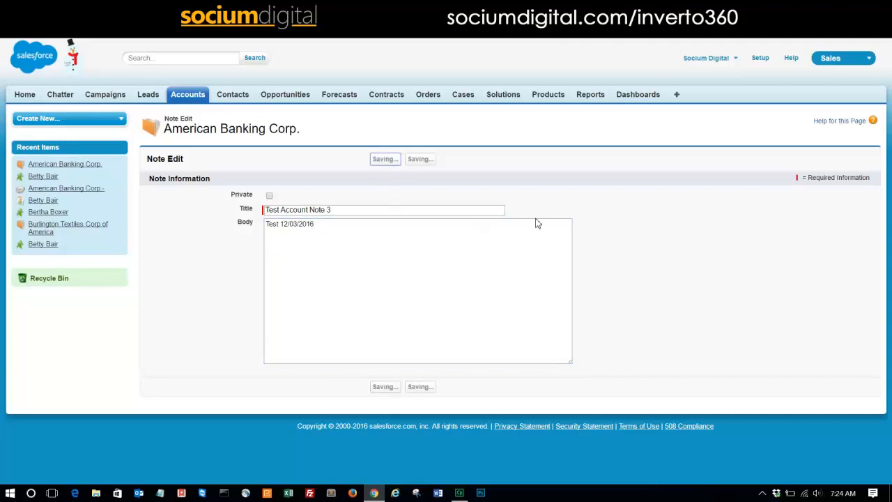
Create a new task for the account with subject Email, due date 12/22/2016 and Low priority
scroll(458, 295, down, 4)
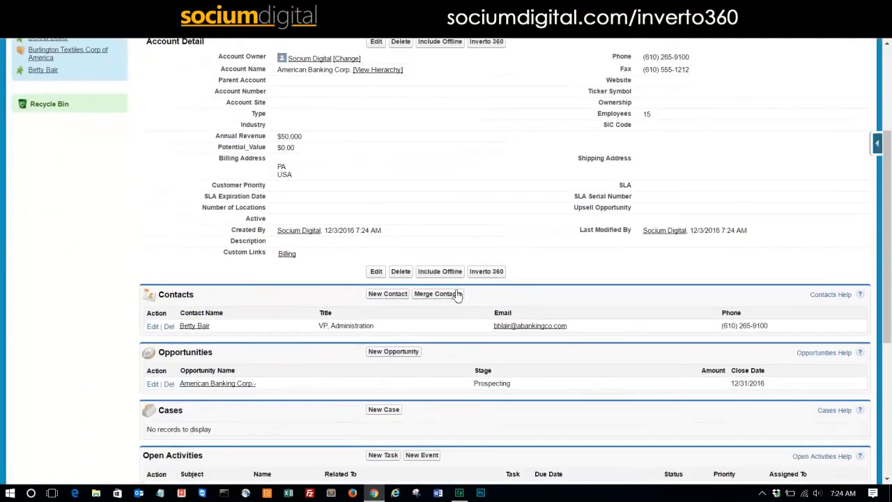
scroll(429, 307, down, 3)
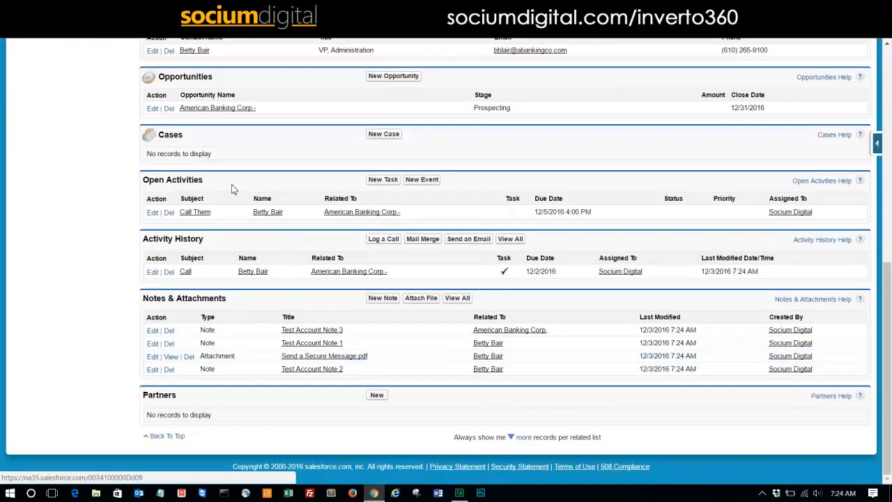
scroll(235, 190, up, 1)
click(383, 237)
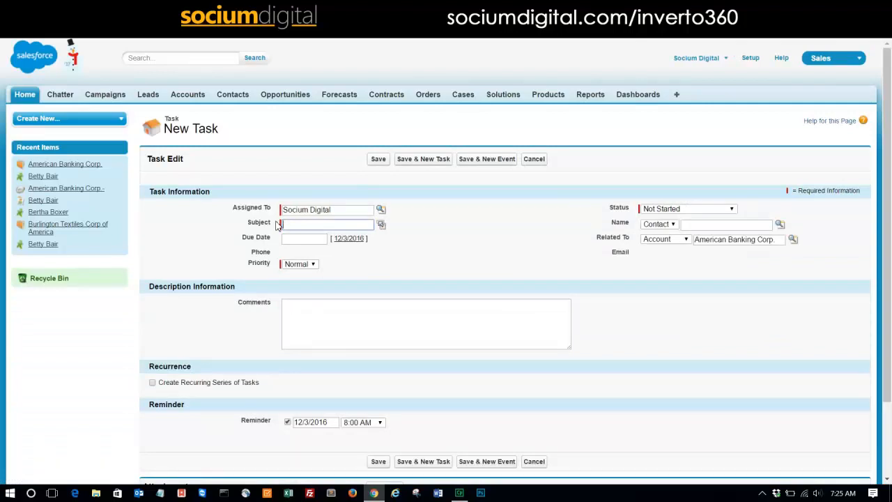
text(Email)
click(311, 243)
click(353, 302)
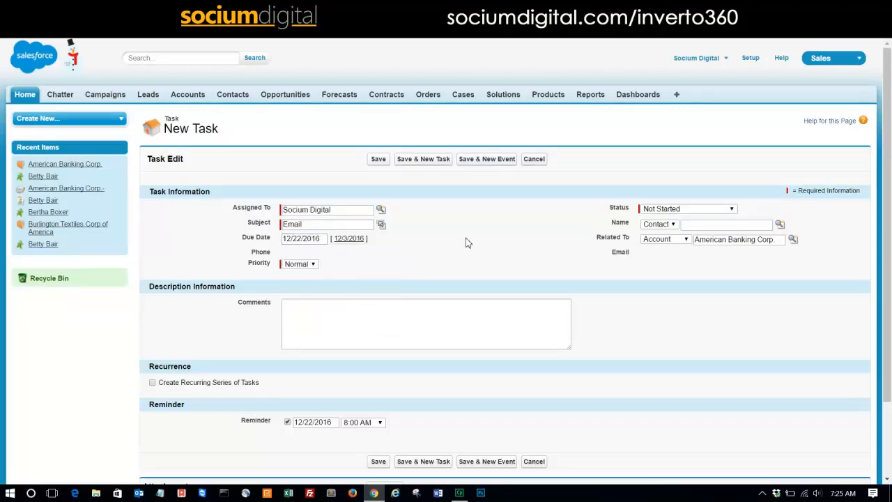
click(285, 265)
click(292, 293)
Set the task's status to Not Started and save the task
click(686, 210)
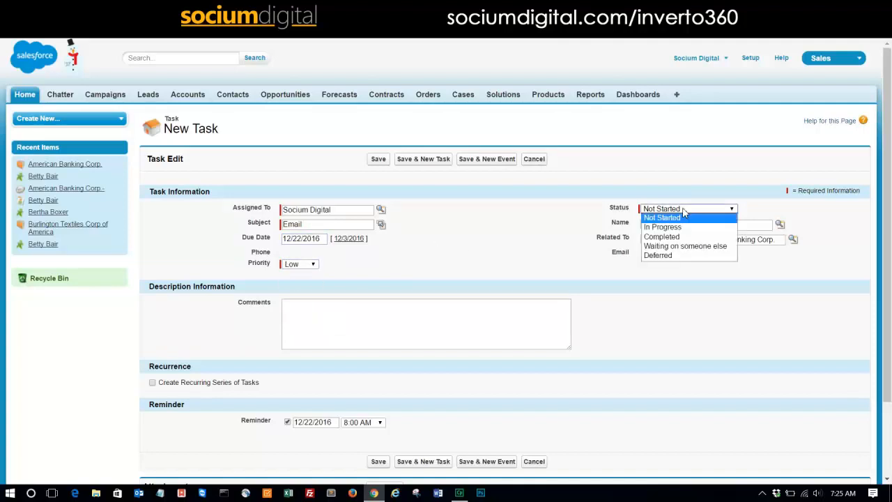
click(667, 229)
click(689, 210)
click(662, 218)
click(382, 161)
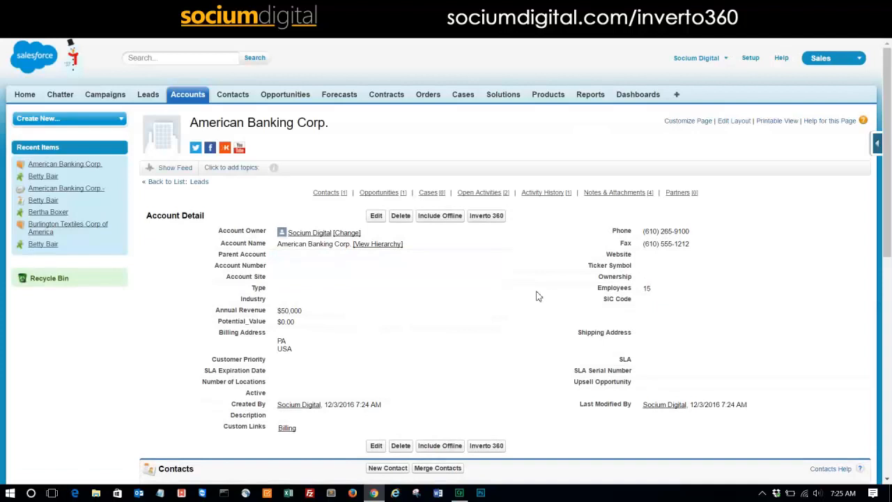
scroll(549, 296, down, 1)
double_click(665, 199)
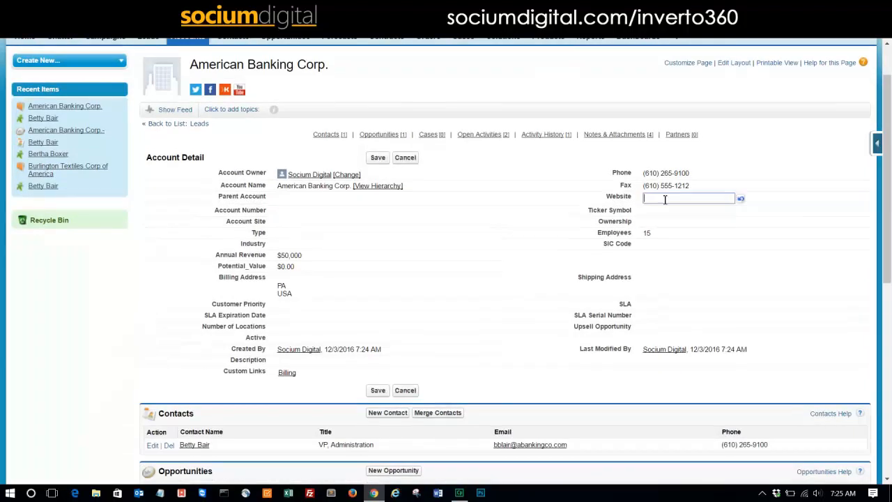
text(www.abcompany.com)
double_click(505, 222)
click(378, 161)
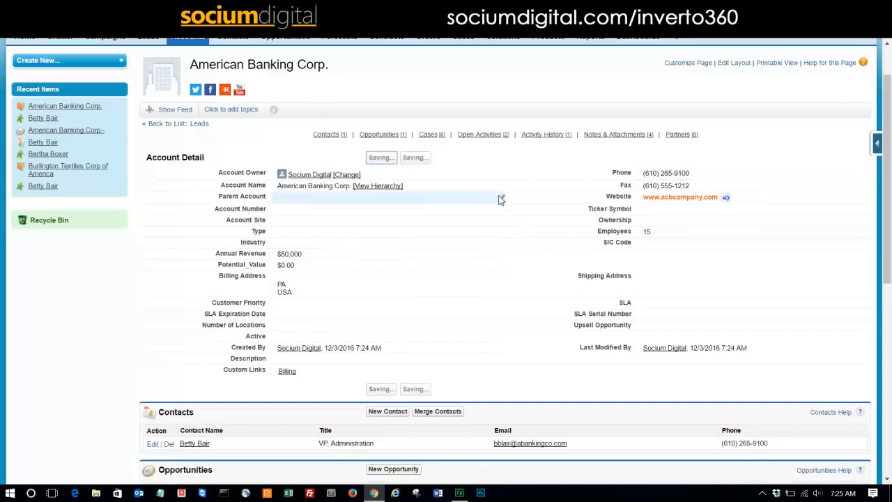
Start the Inverto 360 conversion for the American Banking Corp. account and choose Automatic data mapping
scroll(761, 303, down, 1)
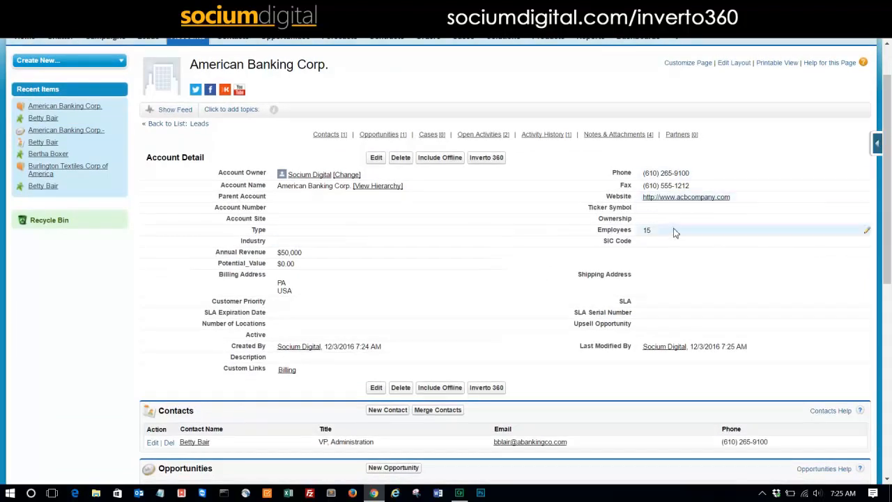
scroll(400, 325, down, 2)
scroll(399, 324, down, 4)
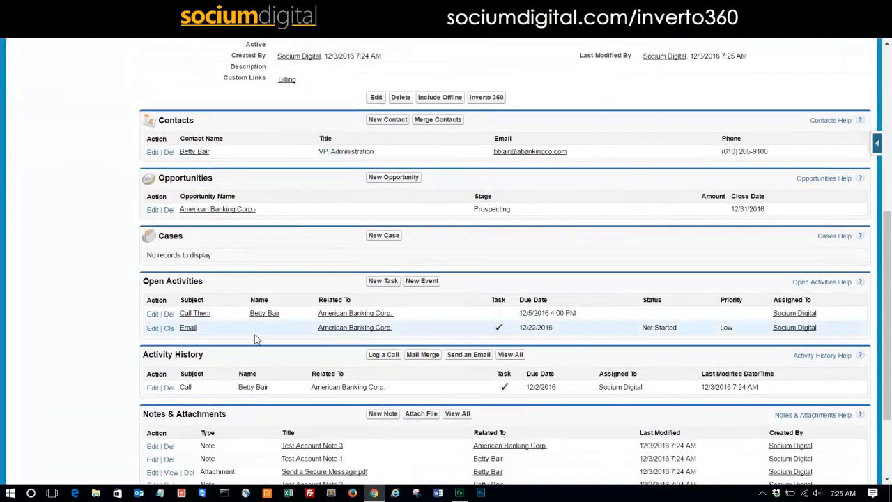
scroll(394, 276, down, 1)
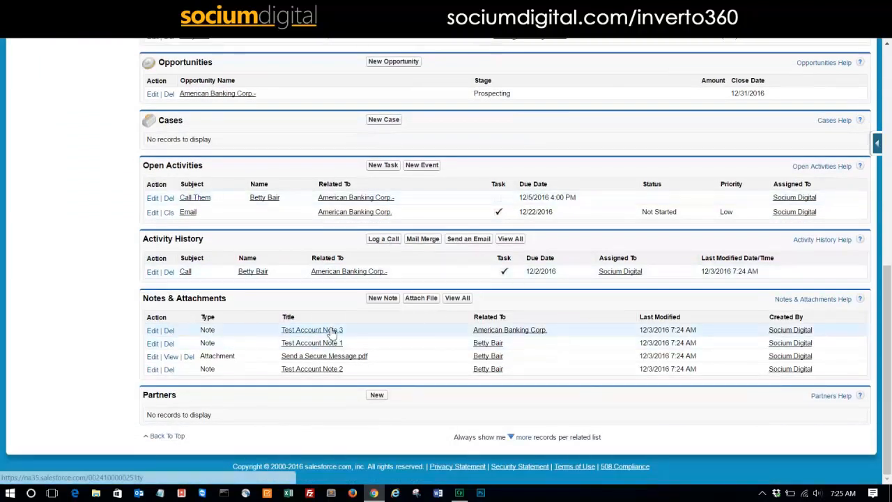
scroll(328, 328, up, 10)
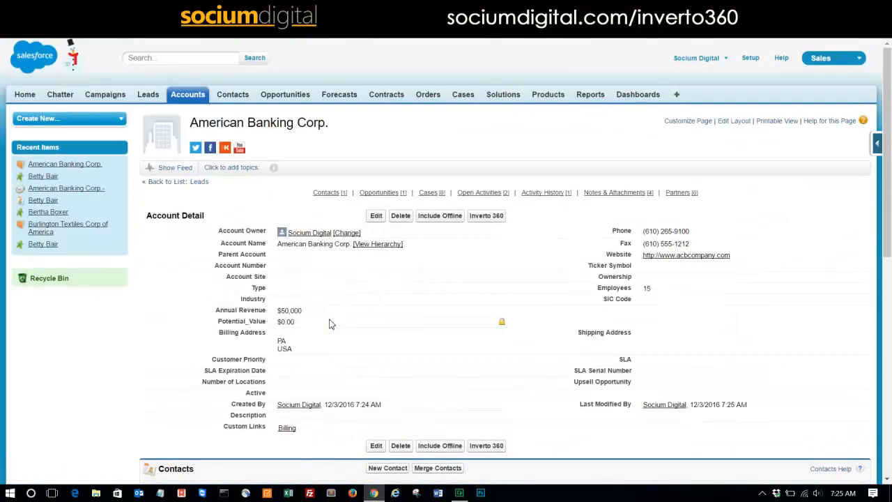
mouse_move(382, 193)
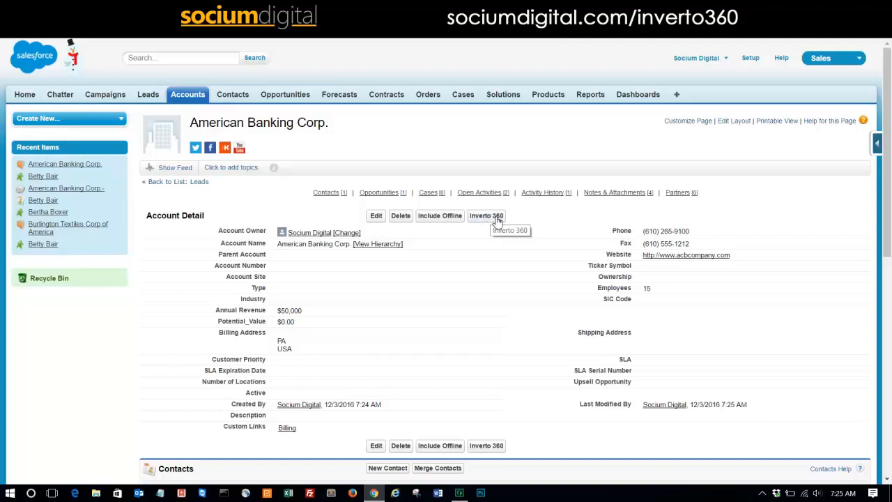
click(497, 220)
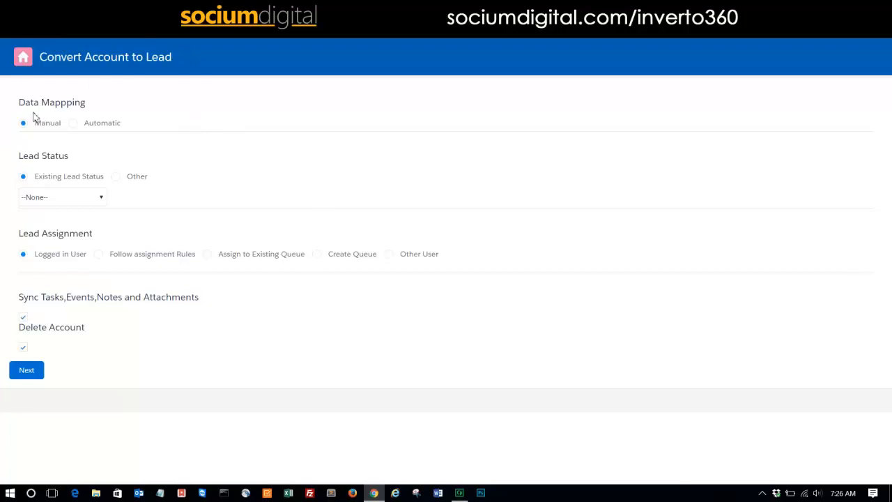
click(73, 123)
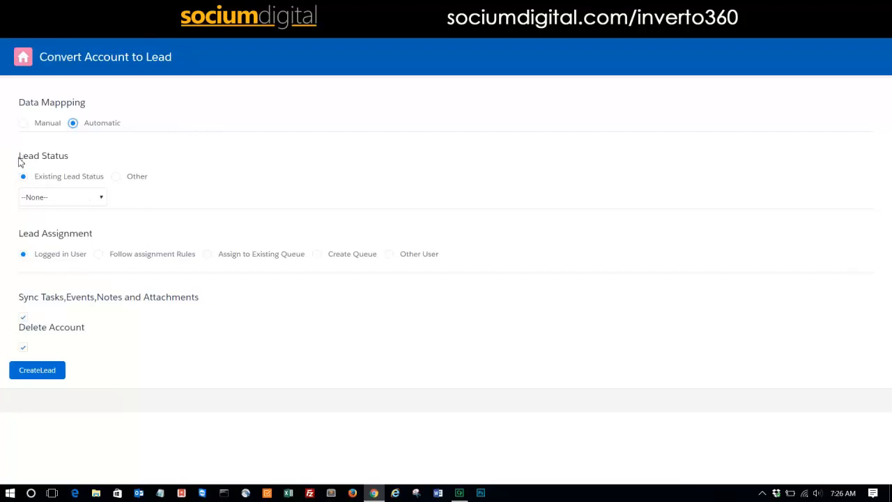
Set the lead status for the conversion to Other, with the custom status New Account 360
drag(20, 157, 74, 161)
click(73, 163)
click(40, 198)
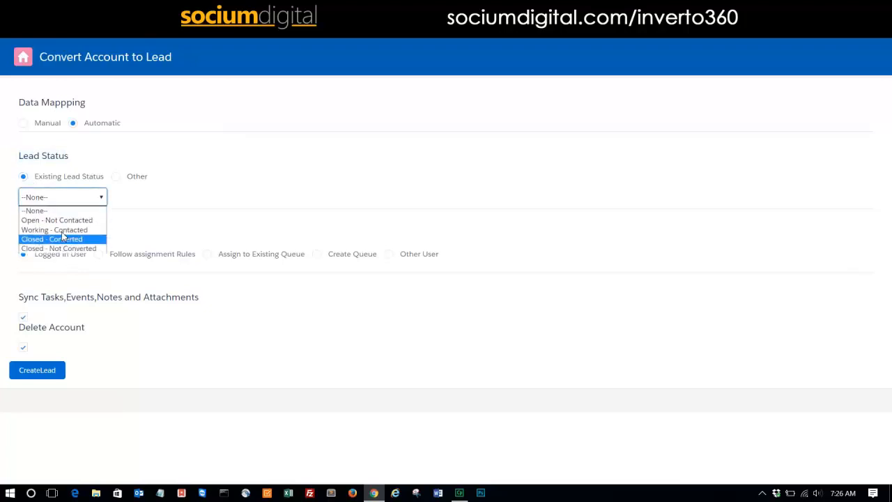
click(77, 211)
click(116, 178)
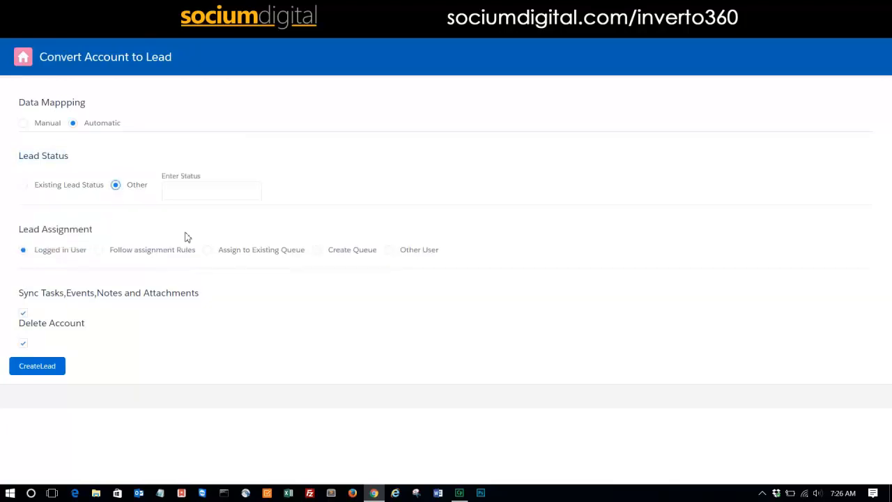
click(188, 191)
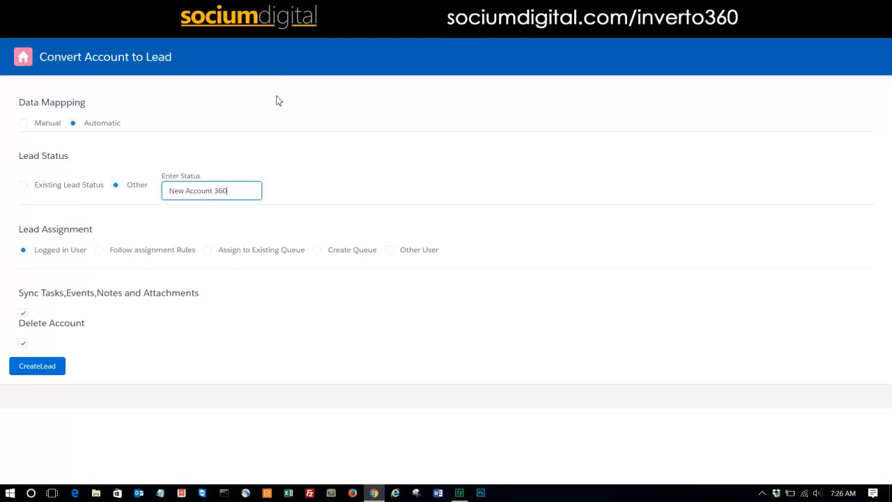
click(114, 235)
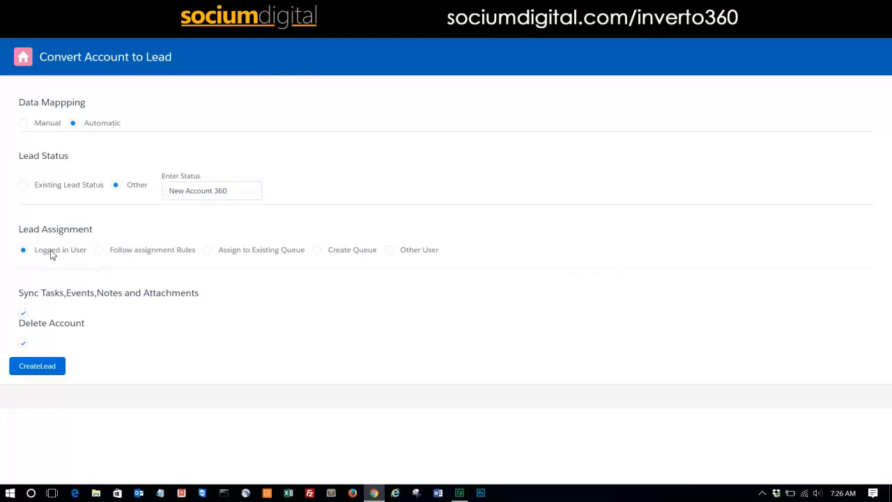
Examine the lead assignment choices, including Assign to Existing Queue, Create Queue and Other User
click(99, 251)
click(207, 251)
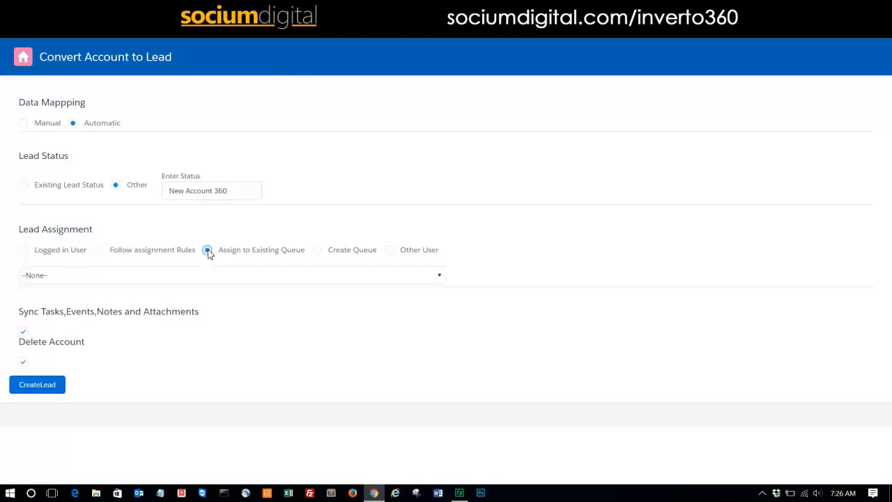
click(164, 278)
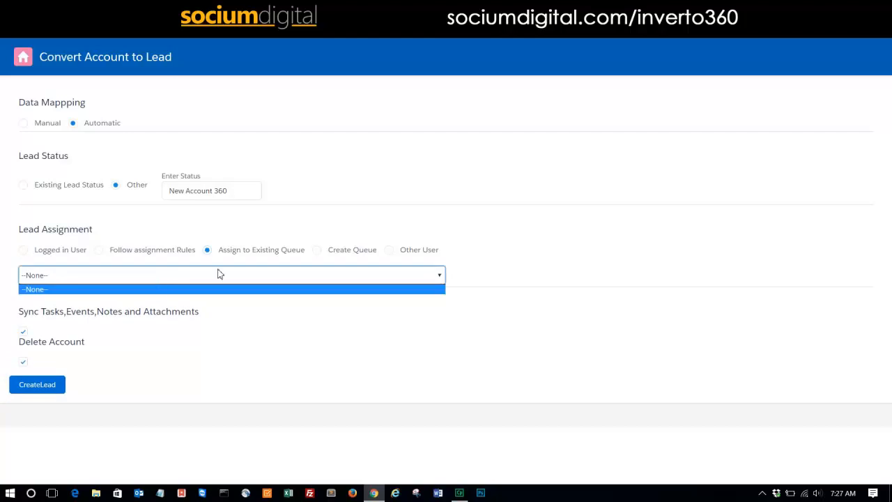
click(253, 242)
click(318, 251)
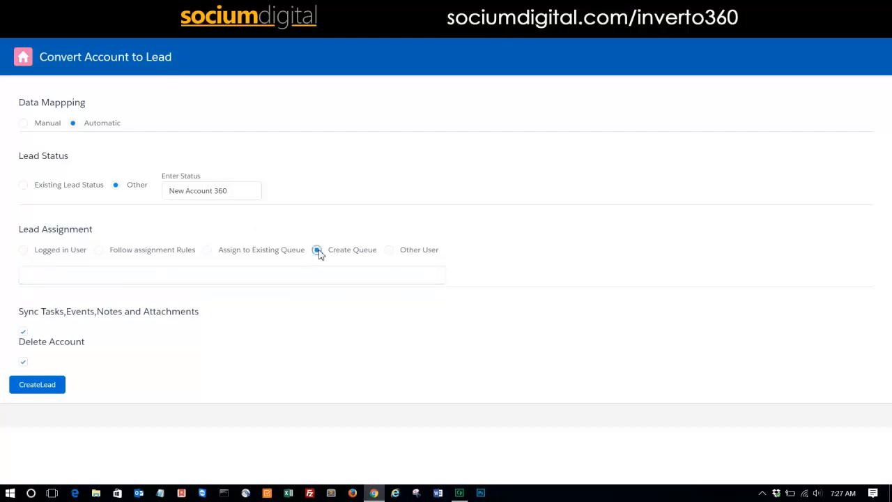
click(390, 251)
click(377, 273)
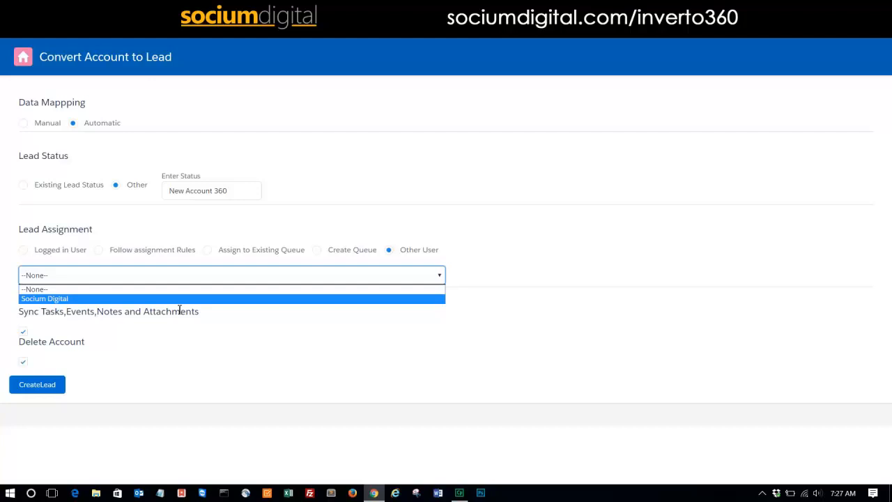
Try Create Queue and Follow assignment Rules for the lead assignment, and set it to Logged in User
click(349, 223)
click(317, 251)
click(213, 278)
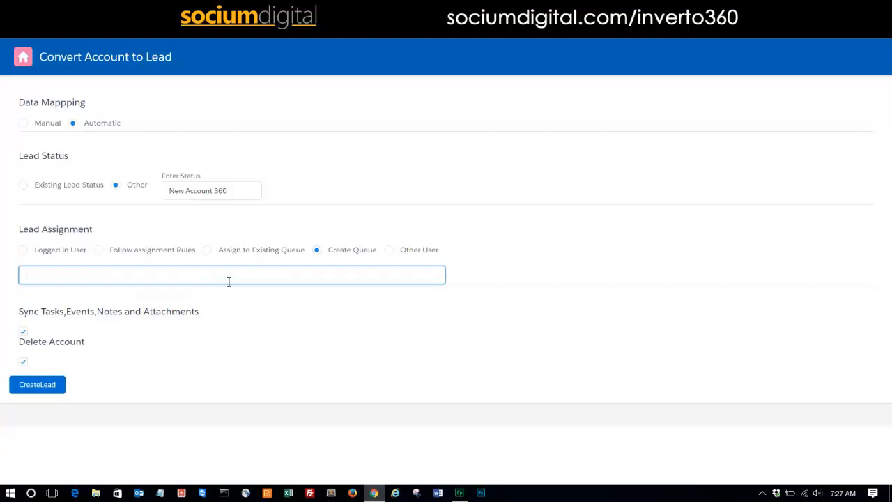
click(98, 250)
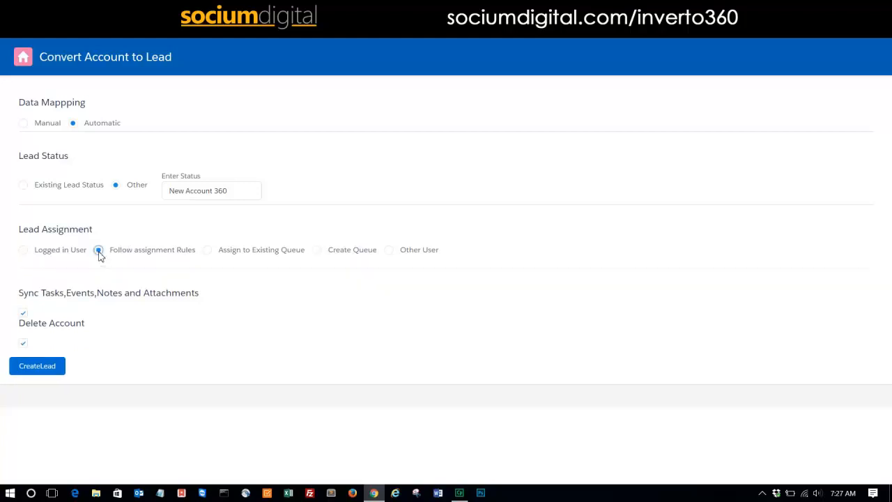
click(23, 250)
Switch the syncing of tasks, events, notes and attachments off and back on
drag(20, 293, 179, 300)
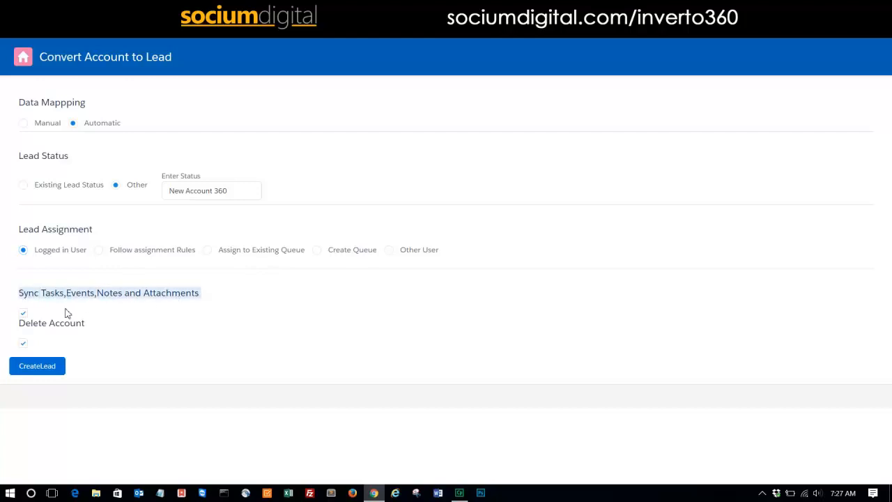
click(35, 313)
click(24, 314)
click(23, 313)
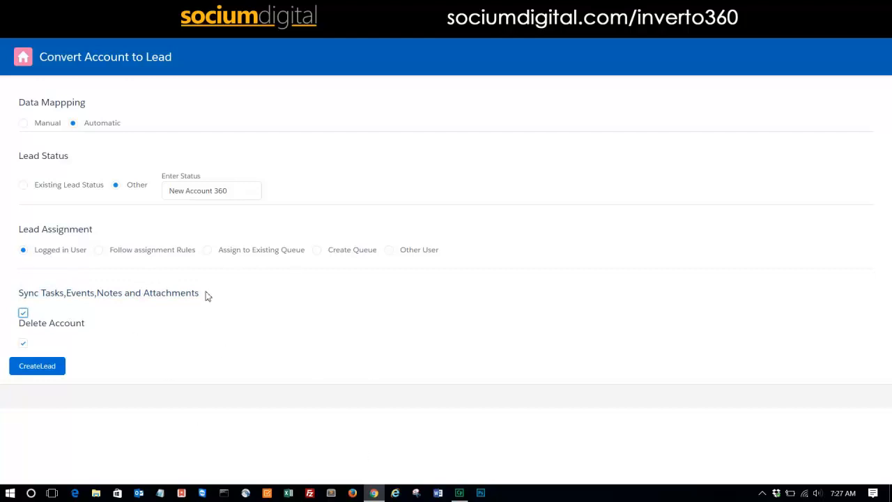
Create the lead from the account with the Delete Account option enabled
click(83, 342)
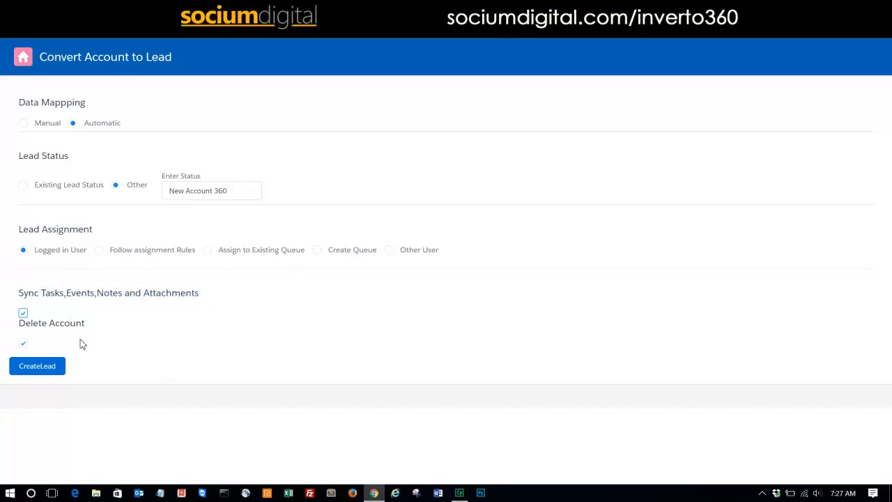
click(23, 343)
mouse_move(19, 330)
mouse_down()
mouse_move(20, 322)
mouse_move(96, 323)
mouse_move(17, 329)
mouse_up()
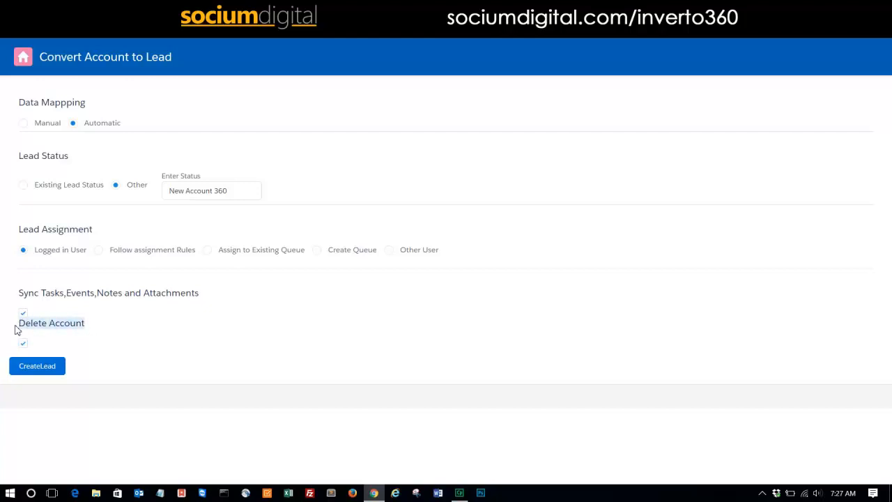
click(103, 327)
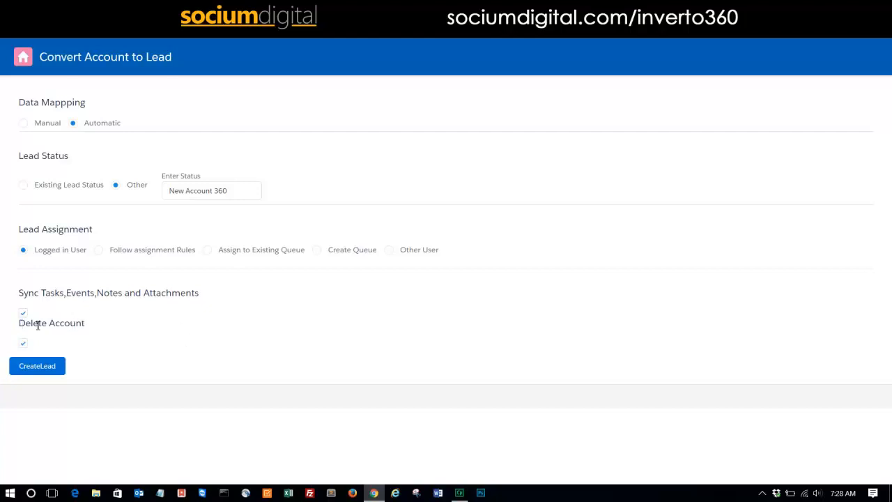
click(24, 343)
click(49, 372)
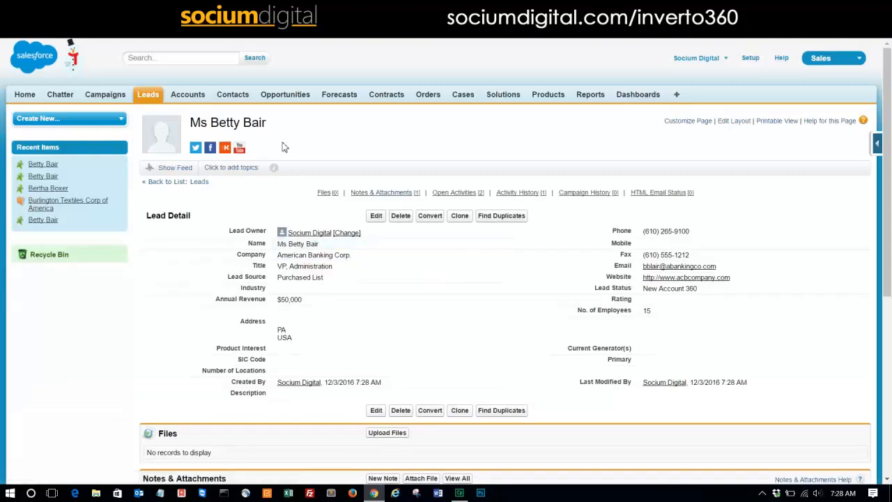
Review the new lead's detail fields, notes, open activities and activity history for the data carried over from the account
scroll(377, 233, down, 3)
scroll(377, 232, down, 5)
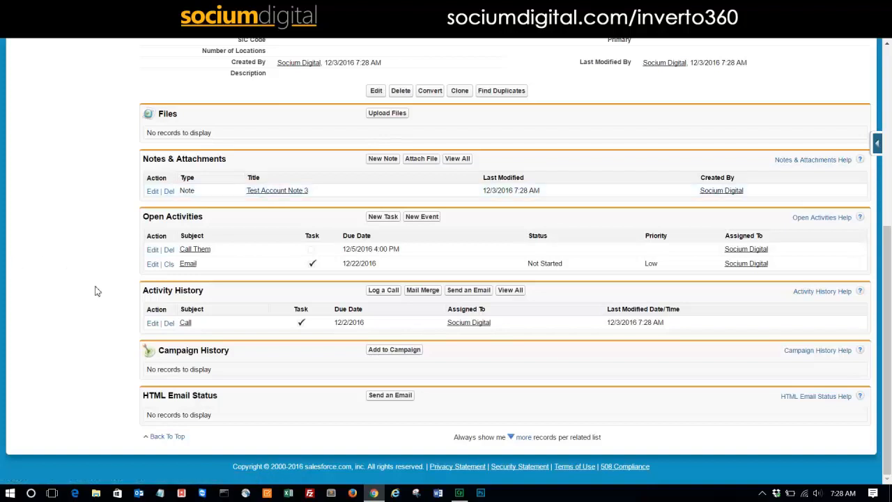
scroll(94, 291, up, 3)
scroll(95, 293, up, 2)
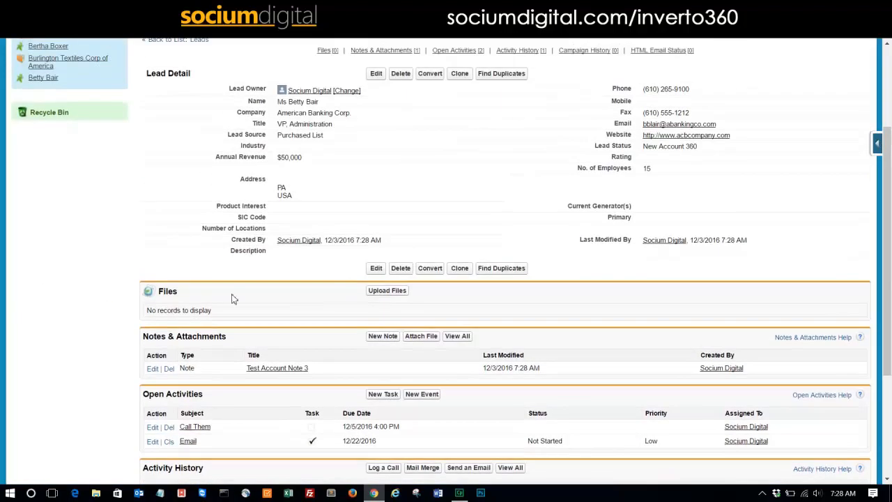
scroll(227, 299, up, 3)
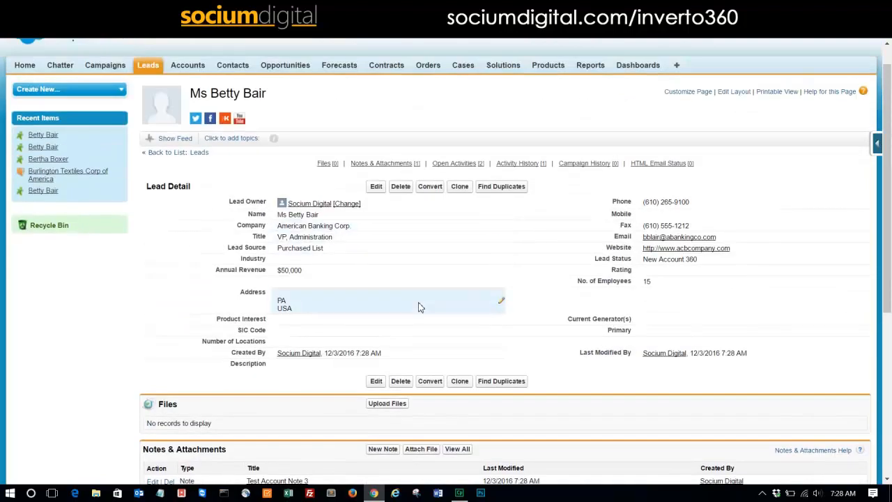
scroll(421, 307, down, 2)
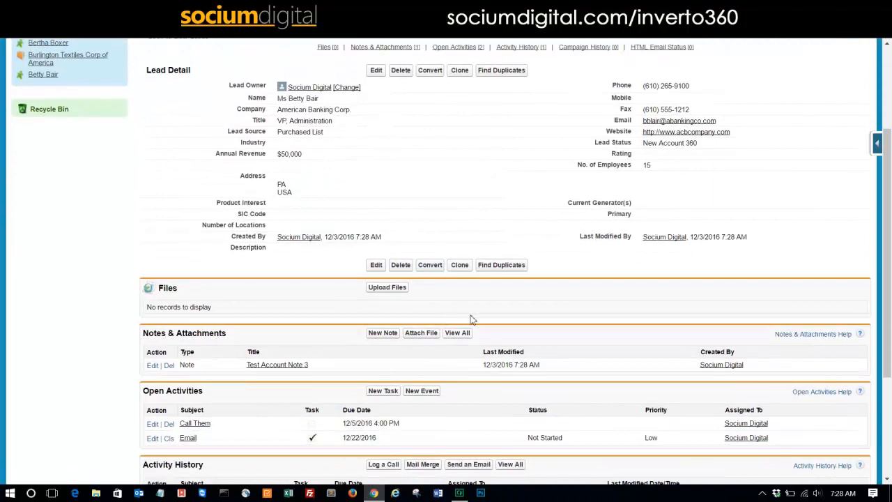
scroll(472, 320, down, 2)
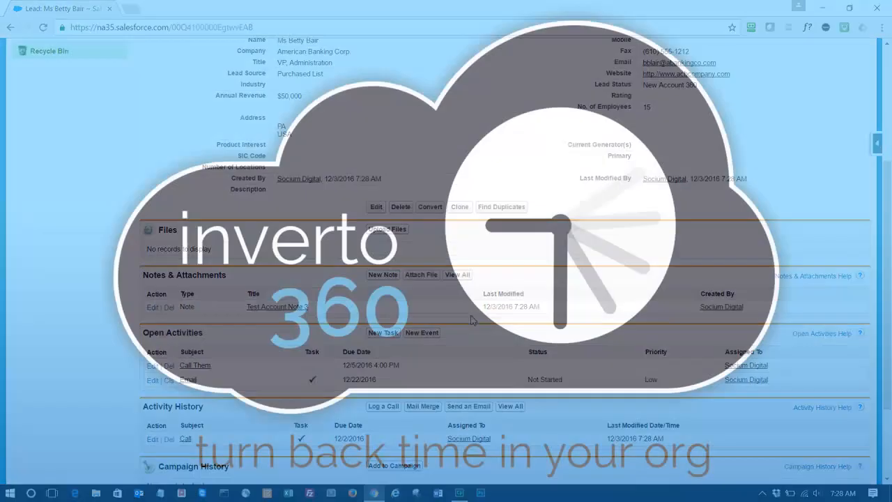